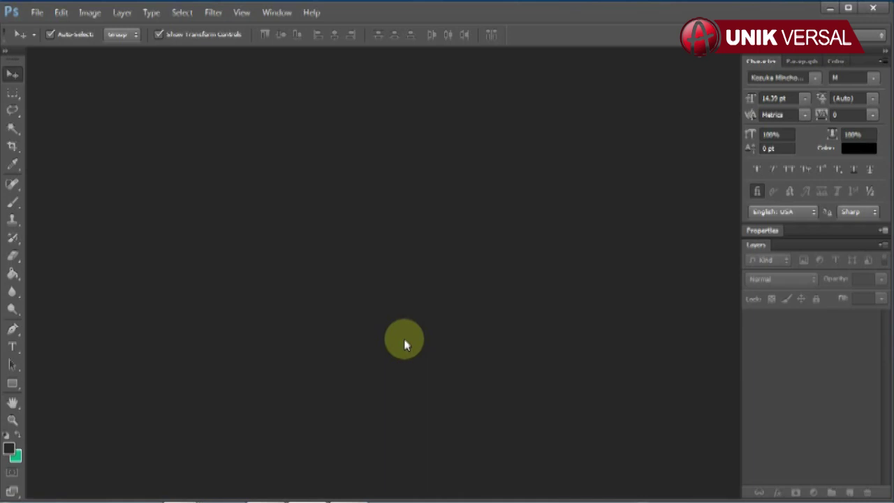
# Open RINDU 10 COVER.psd and RINDU 10 ISI.psd together from the RINDU 10 folder, leaving out the jpg
pyautogui.press('n')
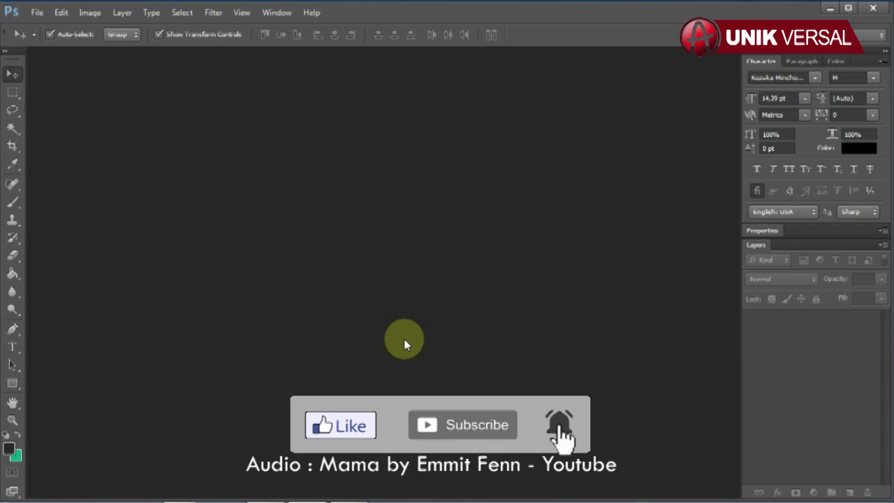
pyautogui.click(36, 12)
pyautogui.click(49, 41)
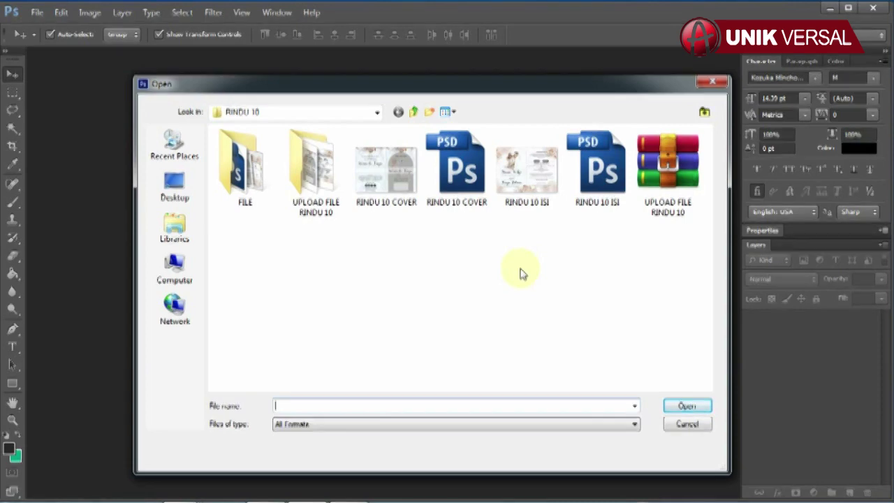
pyautogui.click(457, 168)
pyautogui.keyDown('shift'); pyautogui.click(597, 167); pyautogui.keyUp('shift')
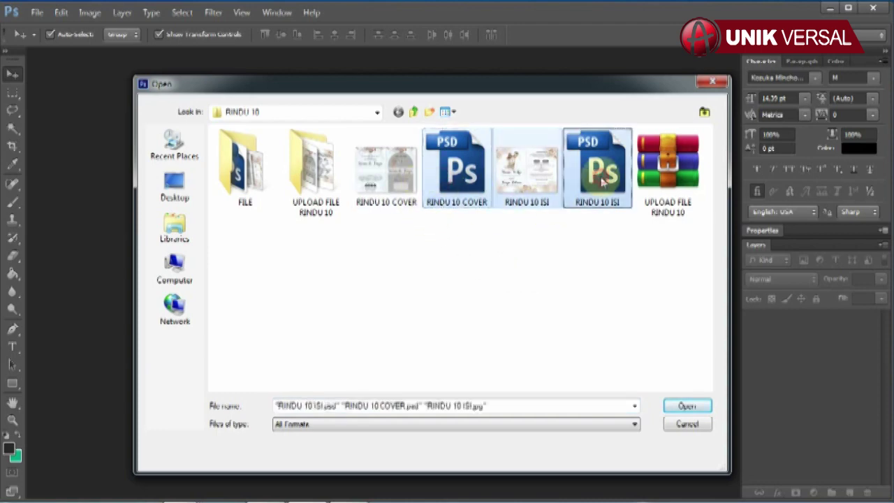
pyautogui.keyDown('ctrl'); pyautogui.click(555, 182); pyautogui.keyUp('ctrl')
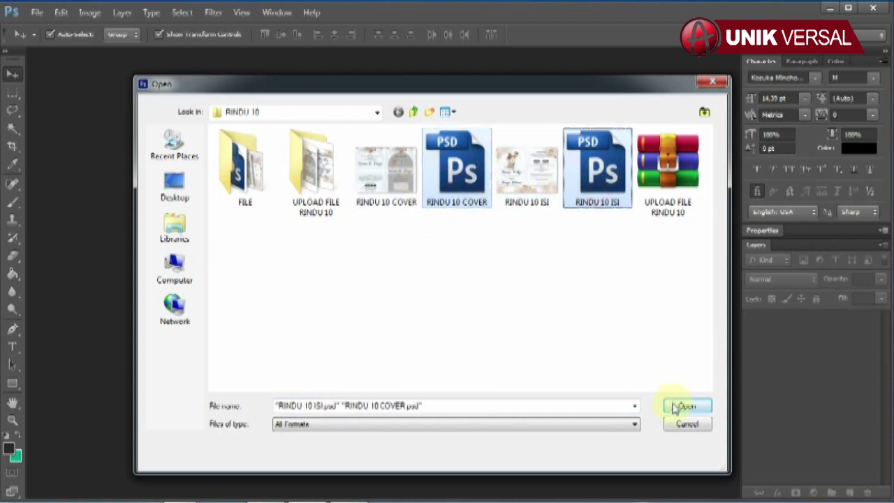
pyautogui.click(674, 407)
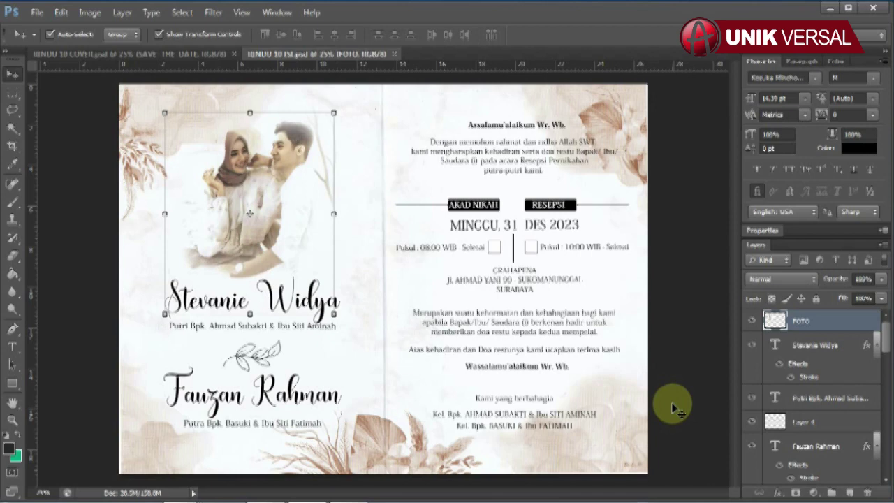
# On the COVER document, retype the end of the SAVE THE DATE heading as THE DATE
pyautogui.click(171, 54)
pyautogui.press('d')
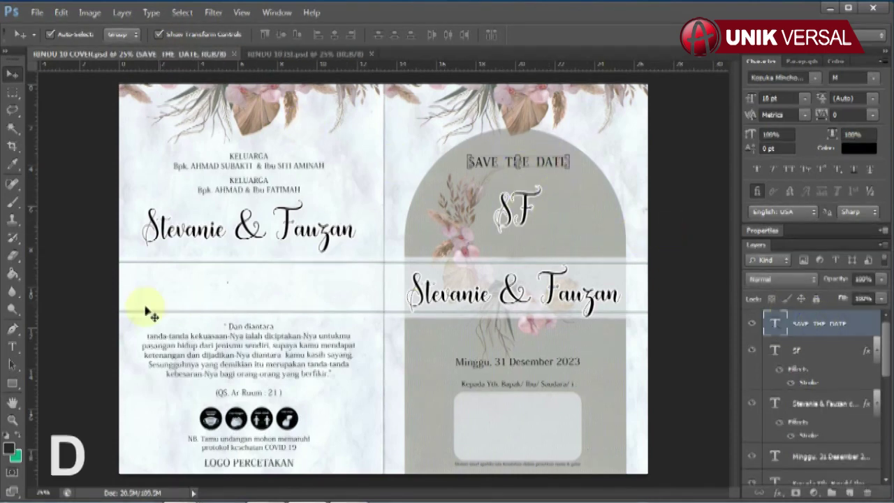
pyautogui.click(11, 346)
pyautogui.moveTo(468, 159); pyautogui.dragTo(594, 179)
pyautogui.press('Right')
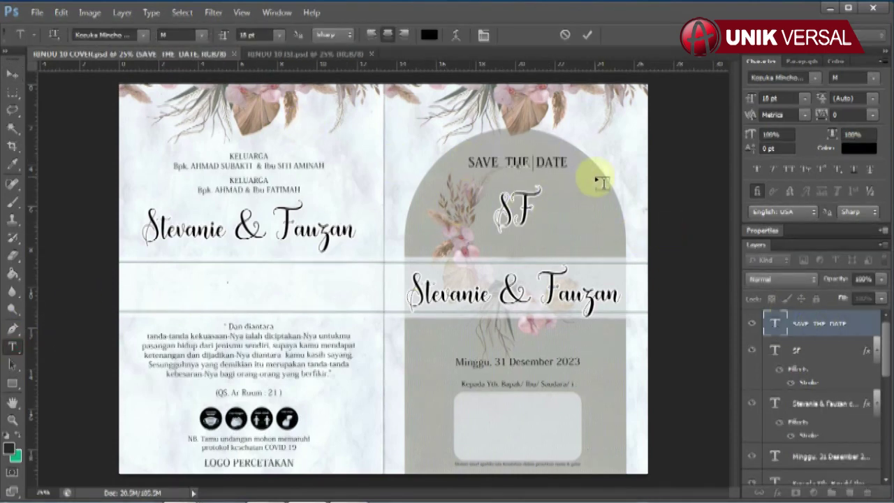
pyautogui.press('BackSpace')
pyautogui.press('BackSpace')
pyautogui.press('BackSpace')
pyautogui.press('BackSpace')
pyautogui.press('BackSpace')
pyautogui.press('BackSpace')
pyautogui.press('BackSpace')
pyautogui.press('BackSpace')
pyautogui.press('BackSpace')
pyautogui.write('THE DATE')
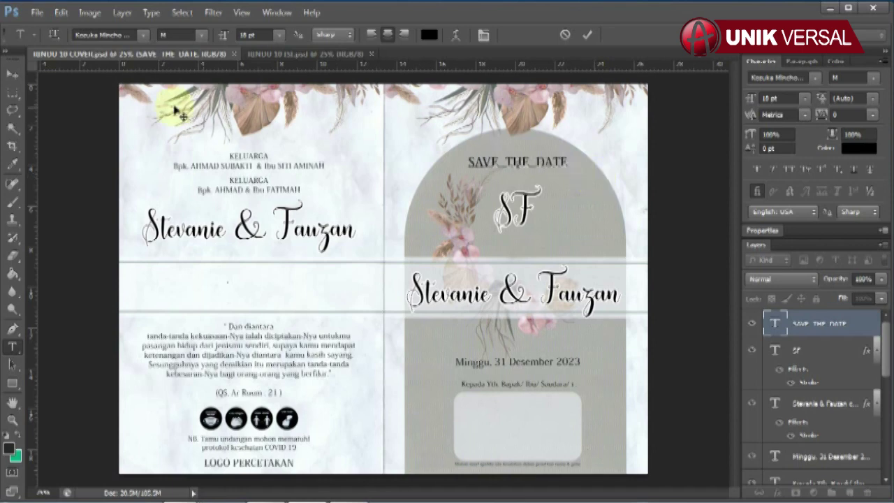
pyautogui.hotkey('ctrl', 'Return')
pyautogui.press('v')
pyautogui.click(514, 206)
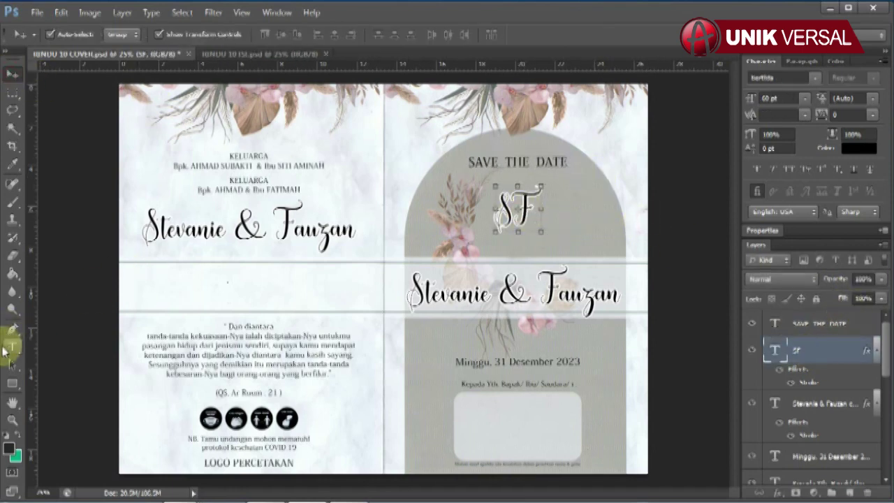
# Change the last letter of the monogram initials to F
pyautogui.click(12, 346)
pyautogui.moveTo(495, 207); pyautogui.dragTo(573, 215)
pyautogui.press('Right')
pyautogui.press('BackSpace')
pyautogui.write('F')
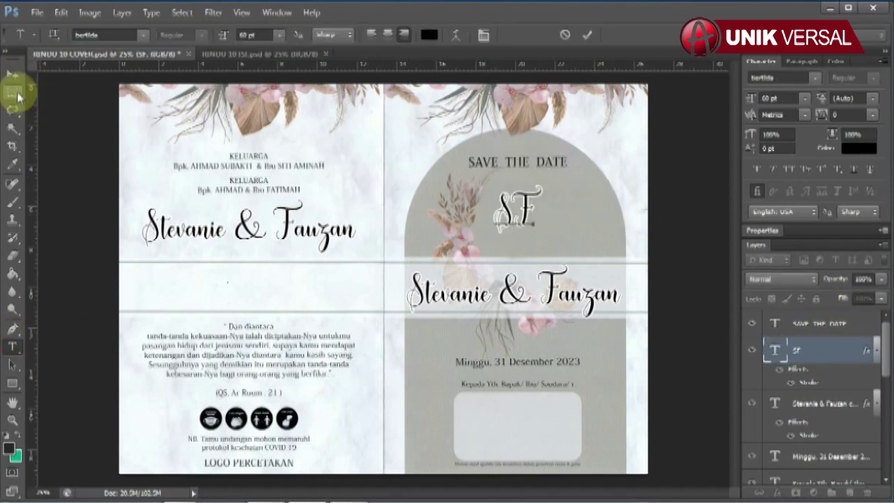
pyautogui.click(12, 73)
# Replace the couple's names on the cover with 'Stevanie & Fauzan'
pyautogui.click(831, 403)
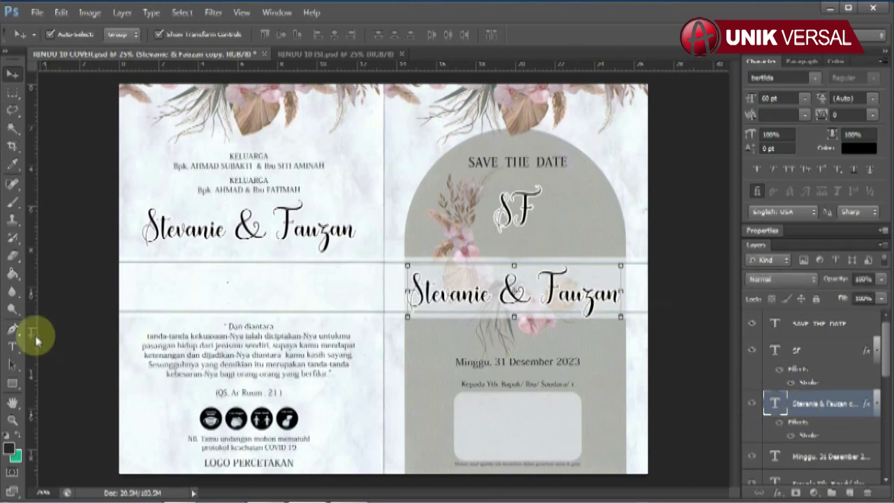
pyautogui.click(12, 346)
pyautogui.moveTo(409, 295); pyautogui.dragTo(698, 319)
pyautogui.write('Steva')
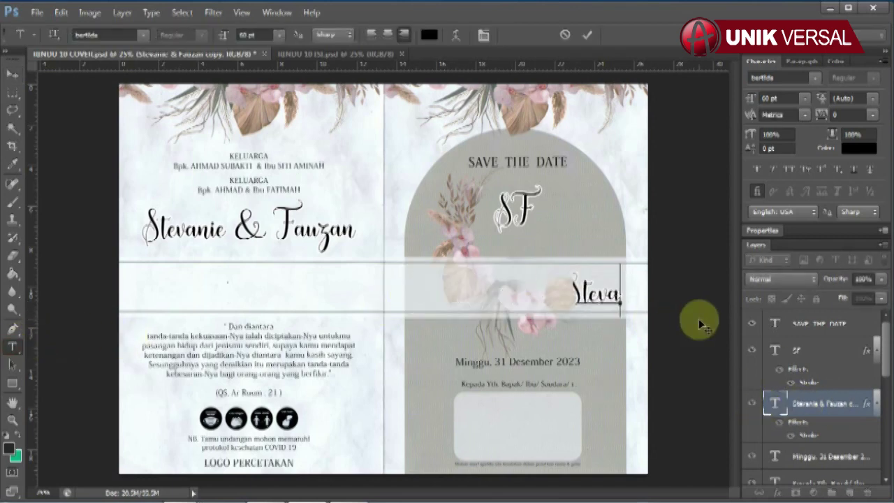
pyautogui.write('nie & Fauzan')
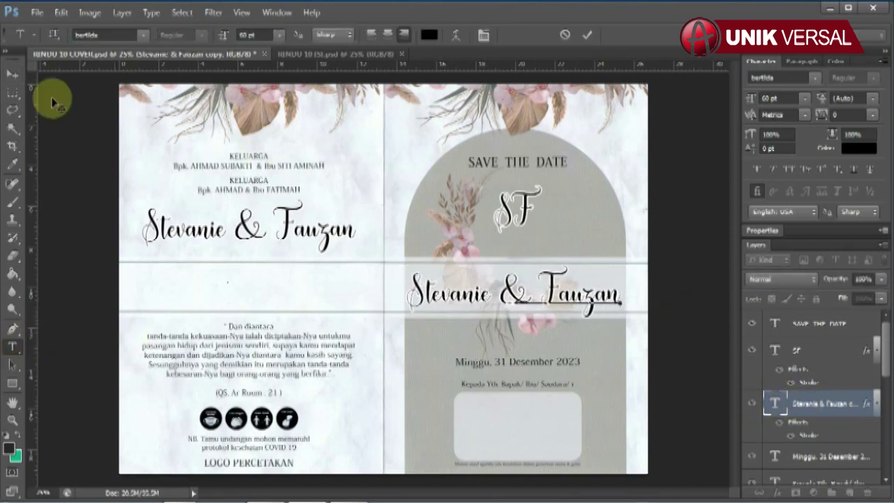
pyautogui.click(12, 73)
pyautogui.click(830, 456)
pyautogui.scroll(-2, 810, 388)
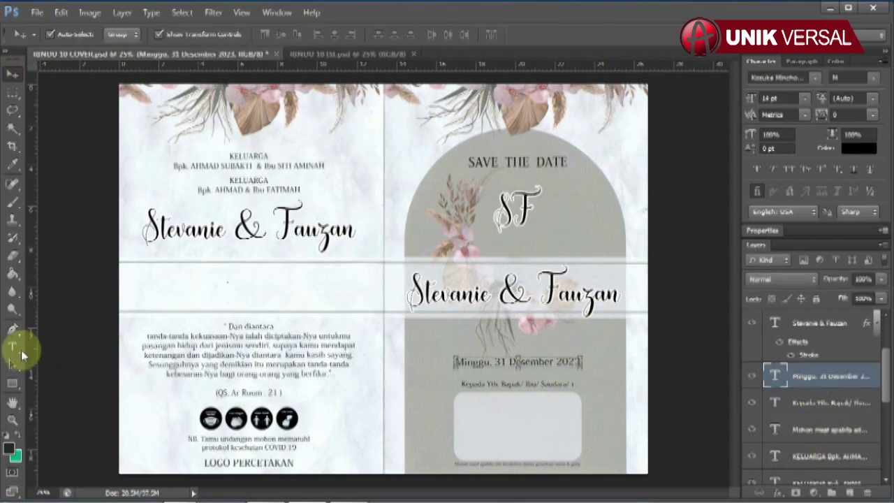
# Retype the cover date line to end with '31 Desember 2023'
pyautogui.click(12, 346)
pyautogui.moveTo(454, 362); pyautogui.dragTo(636, 371)
pyautogui.press('Right')
pyautogui.press('BackSpace')
pyautogui.press('BackSpace')
pyautogui.press('BackSpace')
pyautogui.press('BackSpace')
pyautogui.press('BackSpace')
pyautogui.press('BackSpace')
pyautogui.press('BackSpace')
pyautogui.press('BackSpace')
pyautogui.press('BackSpace')
pyautogui.press('BackSpace')
pyautogui.press('BackSpace')
pyautogui.press('BackSpace')
pyautogui.press('BackSpace')
pyautogui.press('BackSpace')
pyautogui.press('BackSpace')
pyautogui.press('BackSpace')
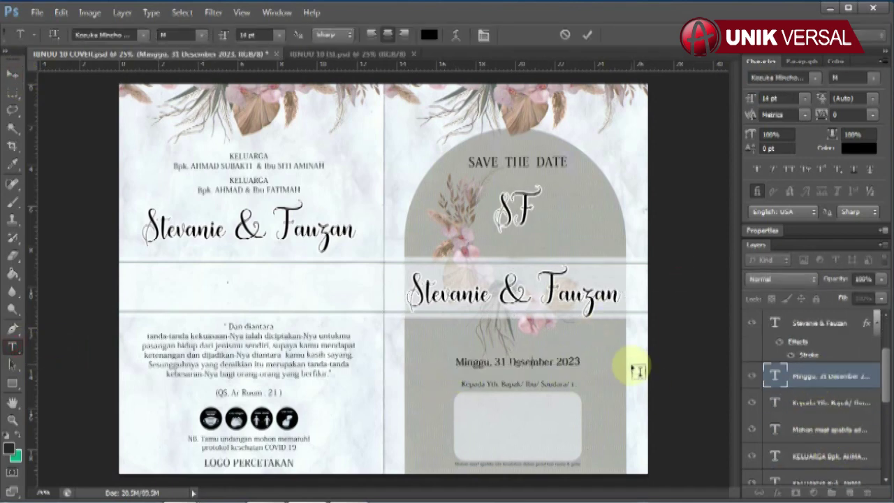
pyautogui.write('31 Desember 2')
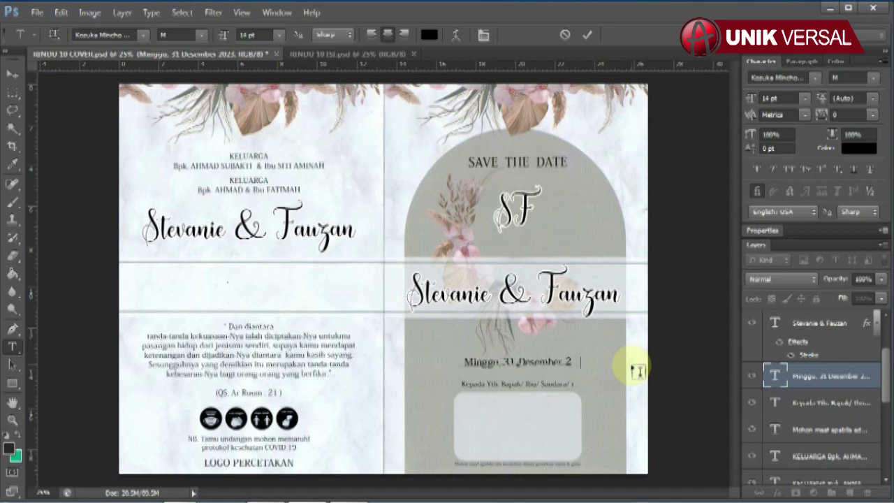
pyautogui.write('023')
pyautogui.click(12, 73)
pyautogui.click(146, 166)
pyautogui.scroll(-3, 832, 391)
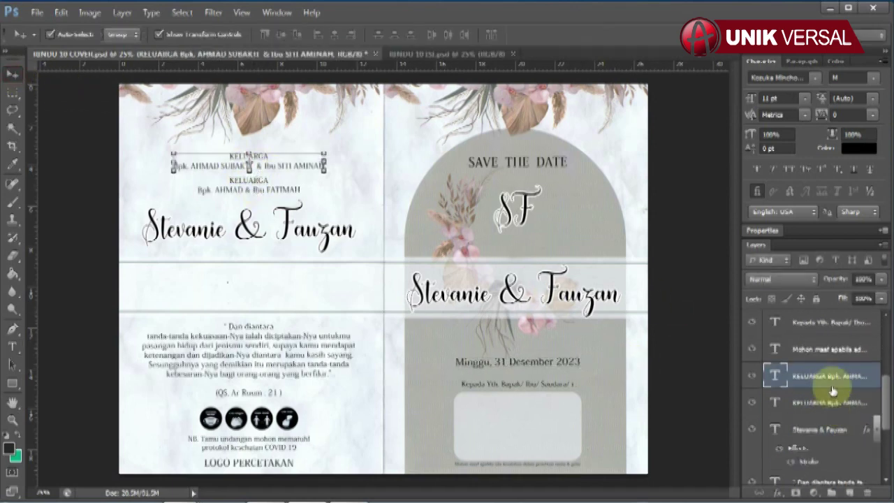
pyautogui.click(12, 346)
pyautogui.click(201, 166)
pyautogui.hotkey('ctrl', 'a')
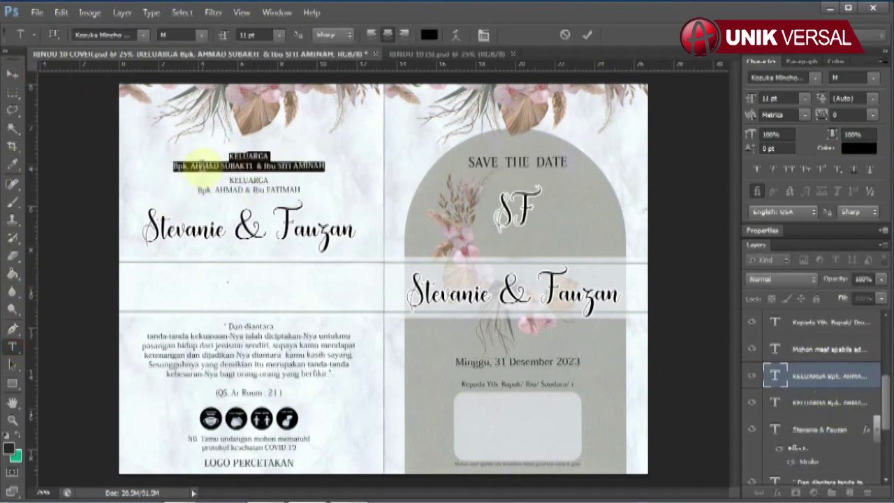
pyautogui.press('Right')
pyautogui.press('BackSpace')
pyautogui.press('BackSpace')
pyautogui.press('BackSpace')
pyautogui.press('BackSpace')
pyautogui.press('BackSpace')
pyautogui.press('BackSpace')
pyautogui.press('BackSpace')
pyautogui.press('BackSpace')
pyautogui.press('BackSpace')
pyautogui.press('BackSpace')
pyautogui.press('BackSpace')
pyautogui.press('BackSpace')
pyautogui.press('BackSpace')
pyautogui.press('BackSpace')
pyautogui.press('BackSpace')
pyautogui.press('BackSpace')
pyautogui.press('BackSpace')
pyautogui.press('BackSpace')
pyautogui.press('BackSpace')
pyautogui.press('BackSpace')
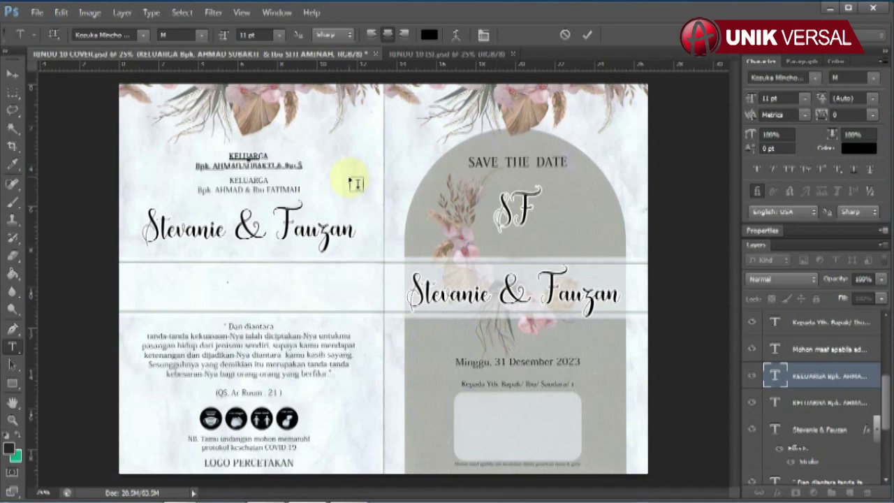
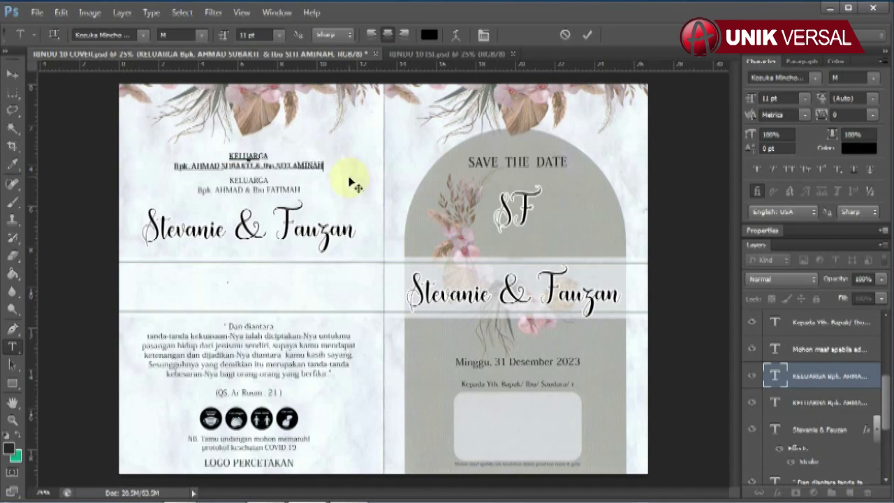
pyautogui.click(12, 73)
pyautogui.click(249, 185)
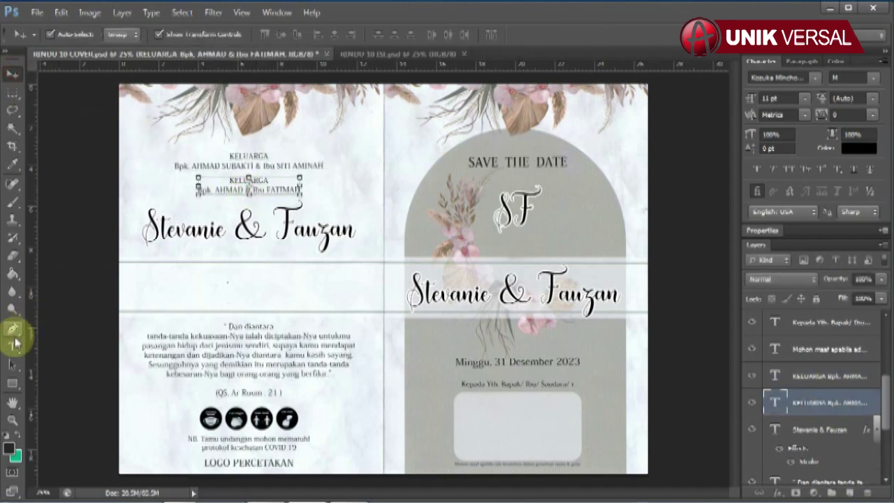
pyautogui.click(12, 347)
pyautogui.click(213, 189)
pyautogui.hotkey('ctrl', 'a')
pyautogui.hotkey('ctrl', 'shift', 'u')
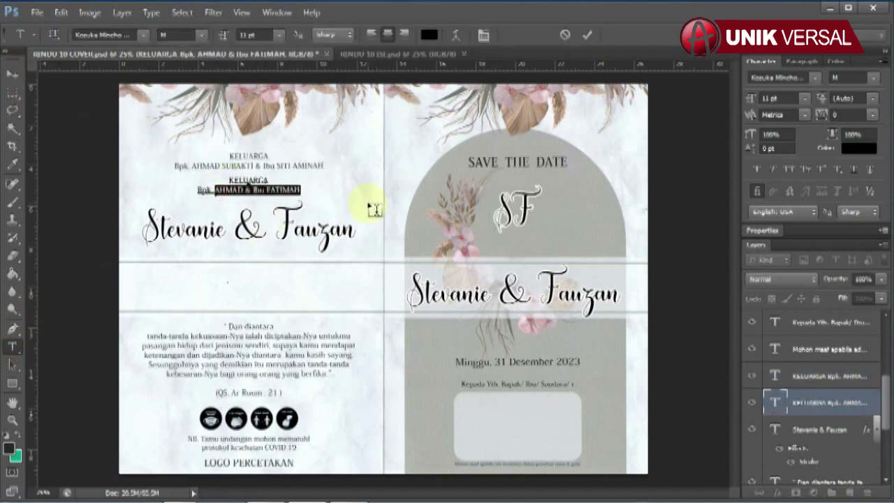
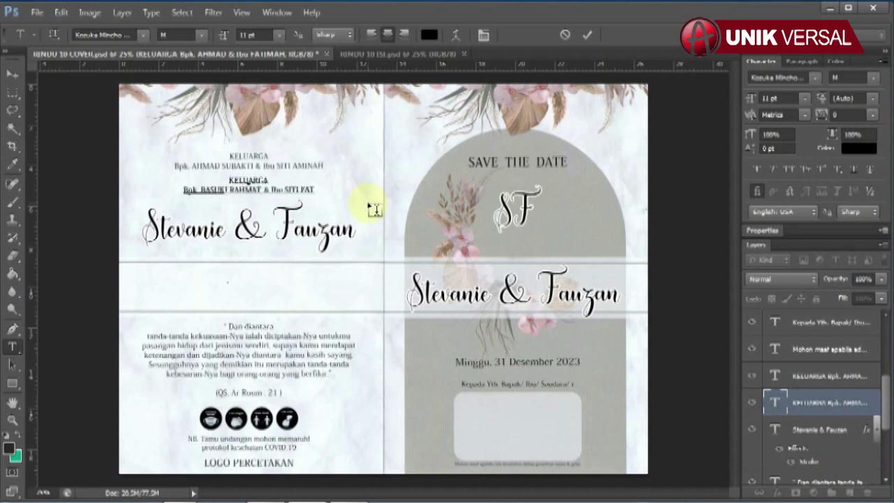
pyautogui.click(11, 73)
pyautogui.click(342, 233)
pyautogui.scroll(-3, 840, 404)
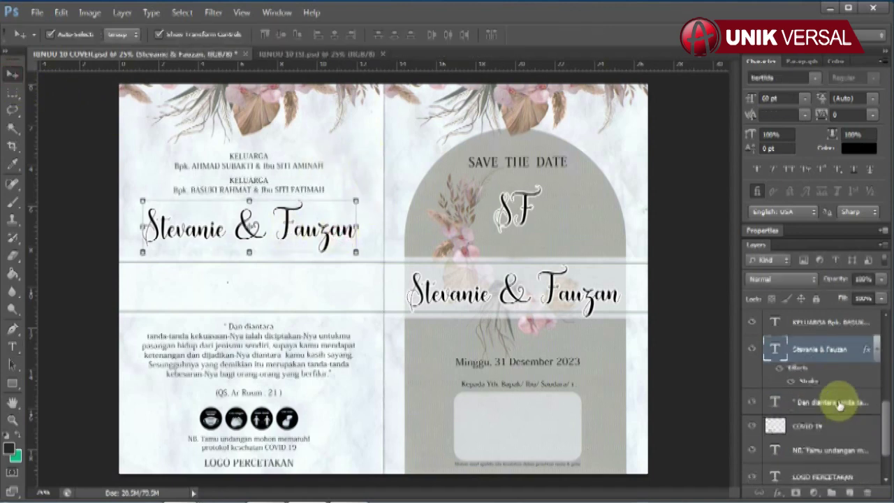
# Correct the left-page couple's names on the cover to read 'Stevanie & Fauzan'
pyautogui.click(12, 347)
pyautogui.moveTo(149, 233); pyautogui.dragTo(455, 240)
pyautogui.press('Right')
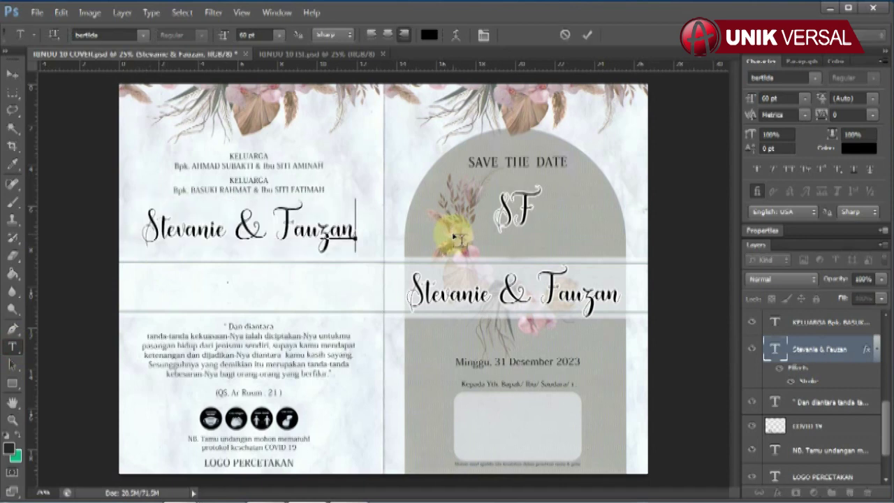
pyautogui.press('BackSpace')
pyautogui.press('BackSpace')
pyautogui.press('BackSpace')
pyautogui.press('BackSpace')
pyautogui.press('BackSpace')
pyautogui.press('BackSpace')
pyautogui.press('BackSpace')
pyautogui.press('BackSpace')
pyautogui.press('BackSpace')
pyautogui.press('BackSpace')
pyautogui.press('BackSpace')
pyautogui.press('BackSpace')
pyautogui.write('nide & ')
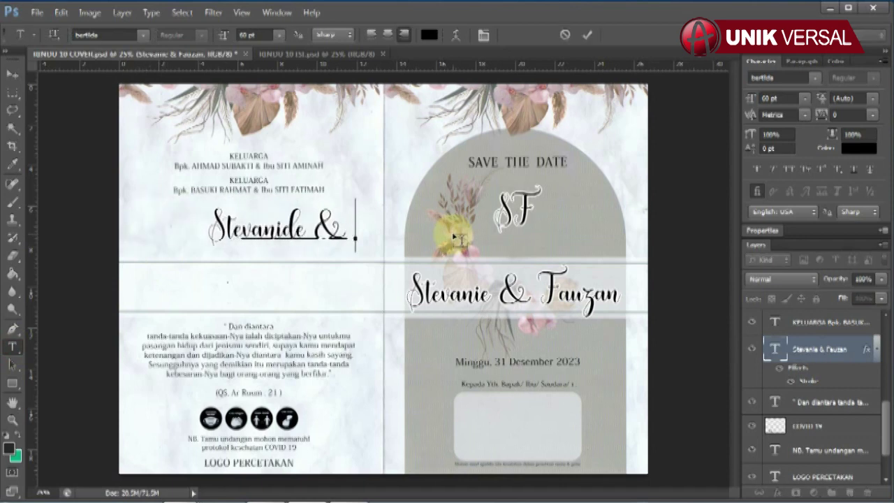
pyautogui.write('Fauzan')
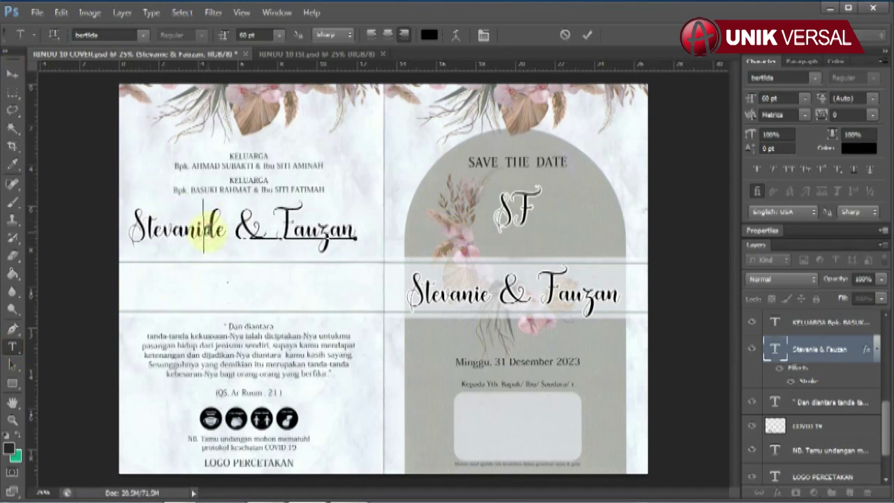
pyautogui.press('Delete')
pyautogui.click(12, 73)
# Check the verse, COVID 19 icons and NB note layers, toggling the verse block's visibility
pyautogui.click(823, 401)
pyautogui.scroll(-1, 861, 463)
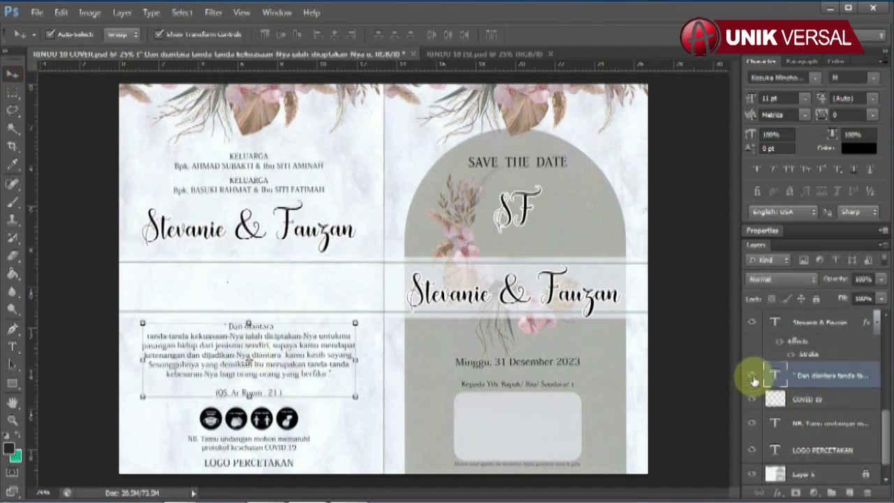
pyautogui.click(752, 377)
pyautogui.click(752, 377)
pyautogui.click(751, 377)
pyautogui.click(752, 377)
pyautogui.click(752, 377)
pyautogui.click(752, 377)
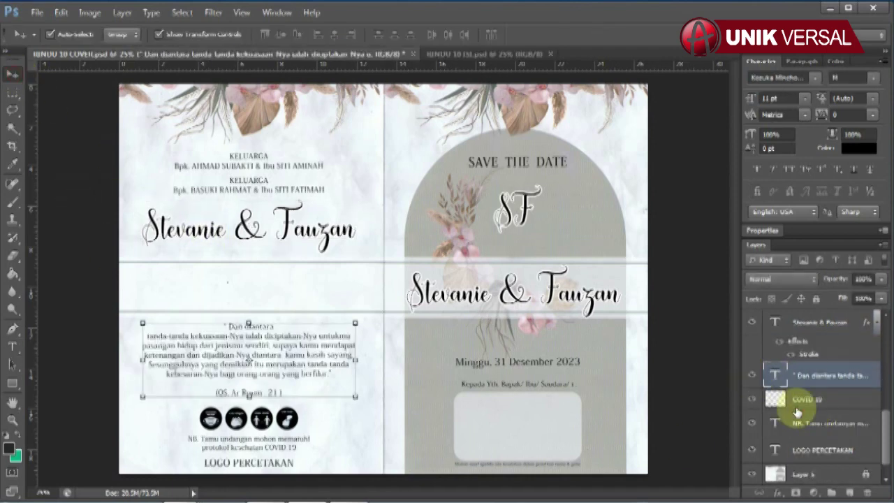
pyautogui.click(799, 400)
pyautogui.click(803, 423)
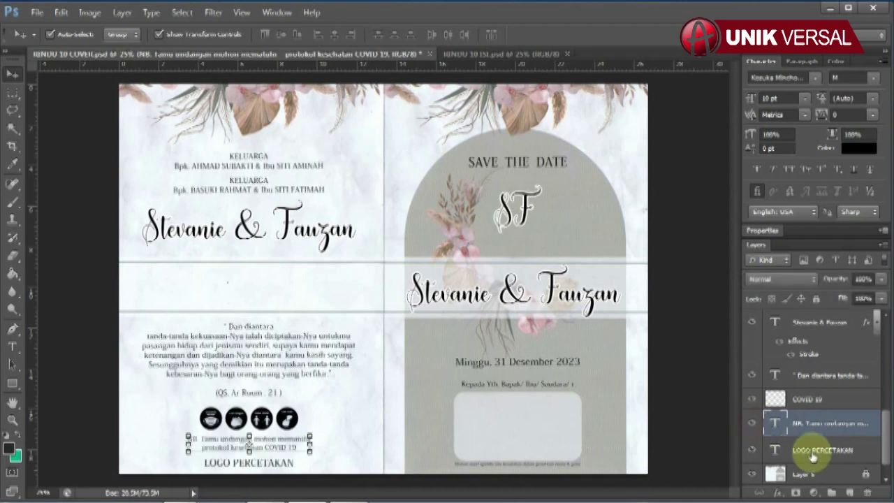
# Replace the LOGO PERCETAKAN text with 'dll', then move to the RINDU 10 ISI document
pyautogui.click(814, 452)
pyautogui.click(12, 346)
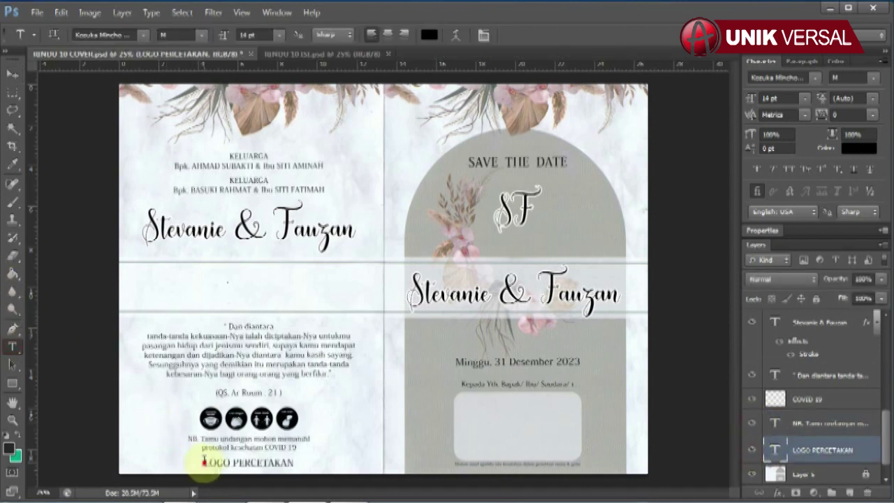
pyautogui.moveTo(203, 460); pyautogui.dragTo(359, 472)
pyautogui.write('dll')
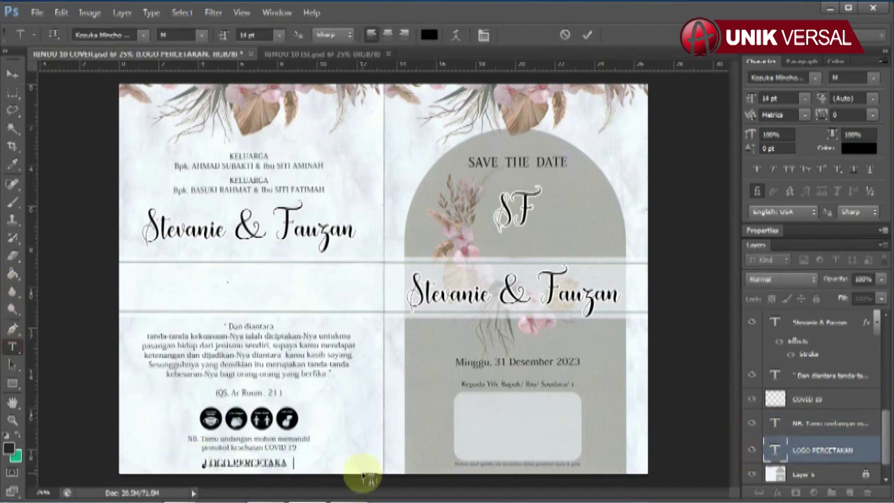
pyautogui.click(12, 73)
pyautogui.click(279, 54)
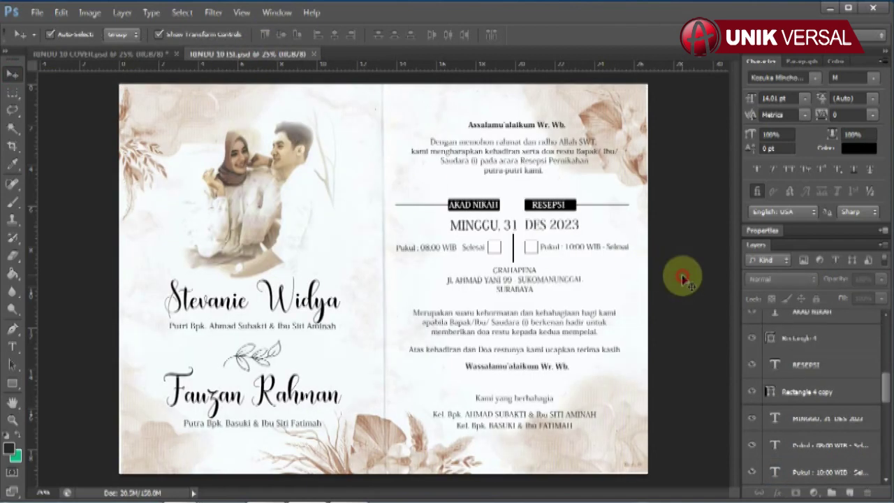
# Check the couple's photo layer on the inner pages by toggling its visibility
pyautogui.click(275, 224)
pyautogui.click(751, 321)
pyautogui.click(751, 322)
pyautogui.click(751, 322)
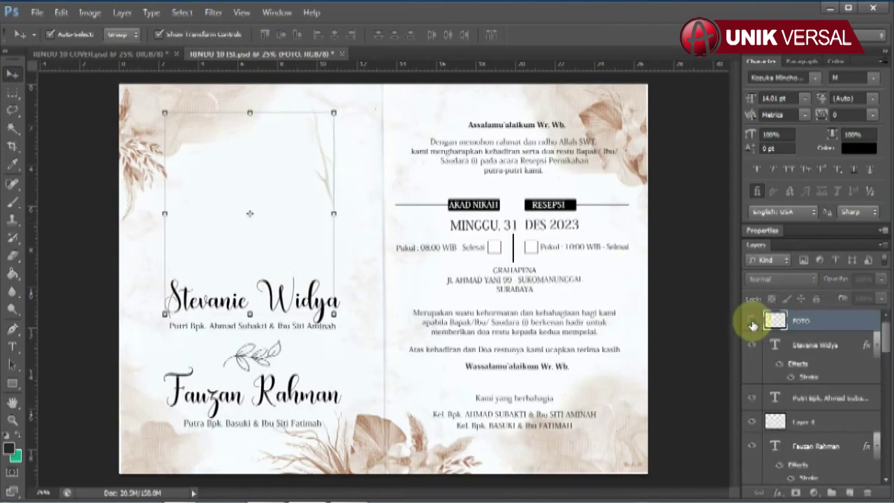
pyautogui.doubleClick(751, 321)
pyautogui.click(751, 322)
pyautogui.click(817, 344)
pyautogui.click(12, 346)
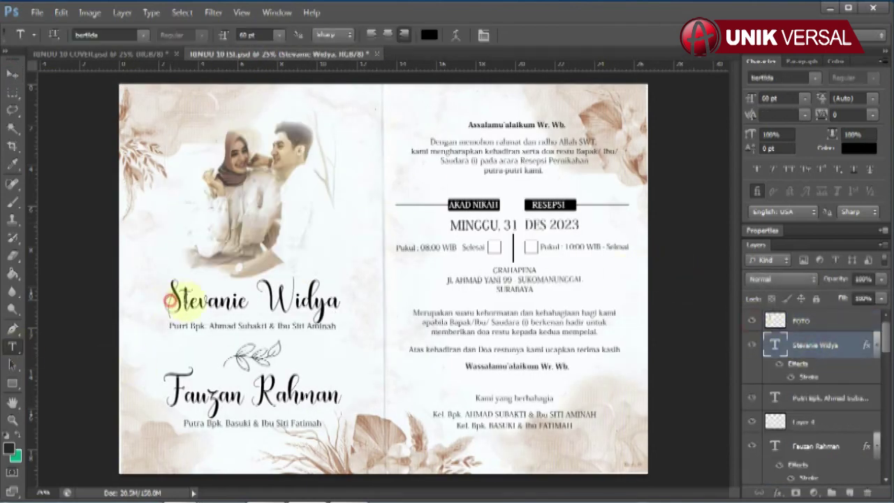
pyautogui.click(170, 300)
pyautogui.hotkey('ctrl', 'a')
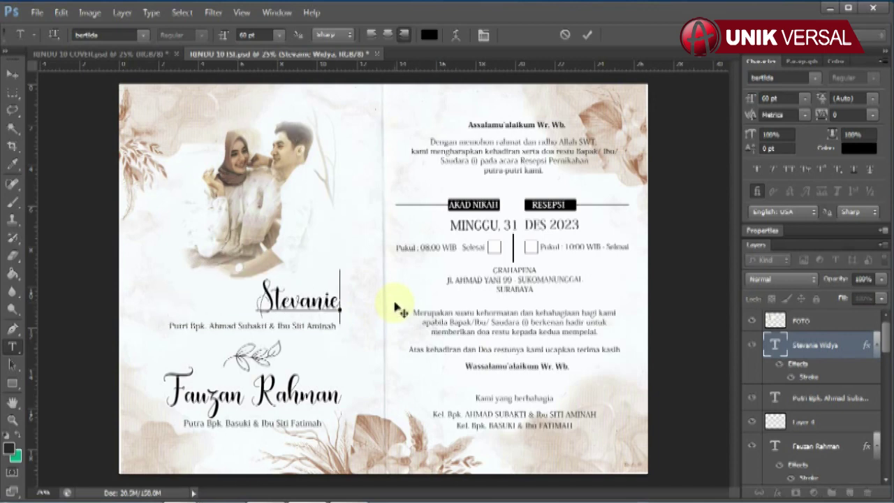
pyautogui.click(12, 72)
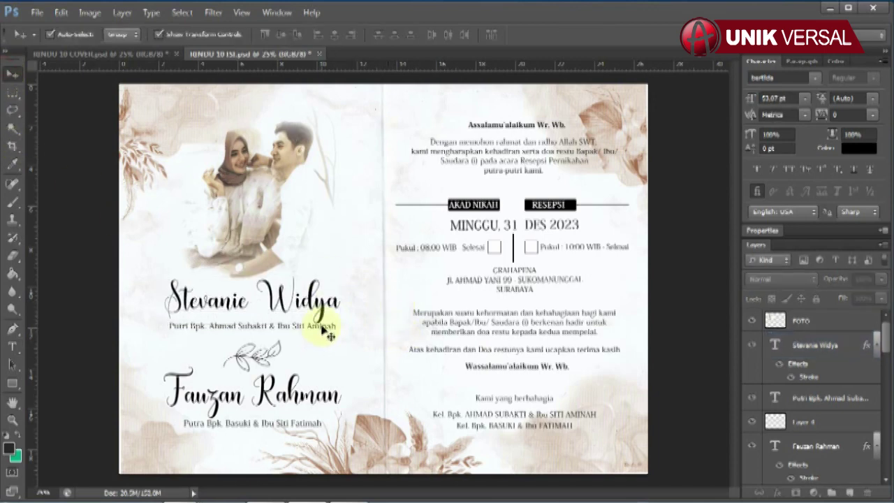
pyautogui.click(823, 397)
pyautogui.click(11, 347)
pyautogui.moveTo(208, 326); pyautogui.dragTo(444, 331)
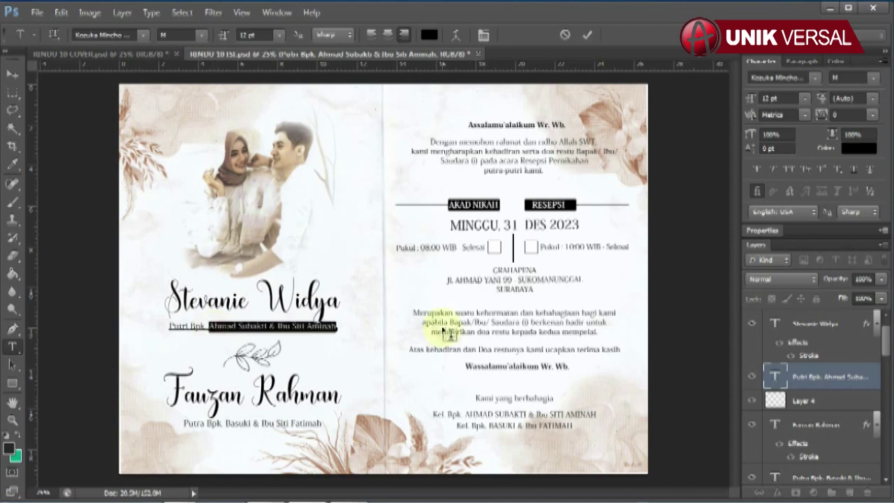
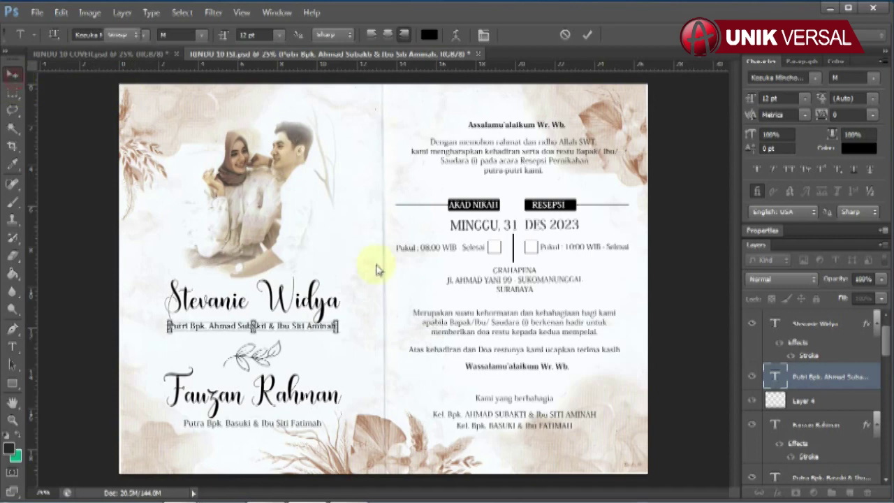
pyautogui.hotkey('ctrl', 'Return')
pyautogui.press('v')
pyautogui.scroll(-2, 810, 391)
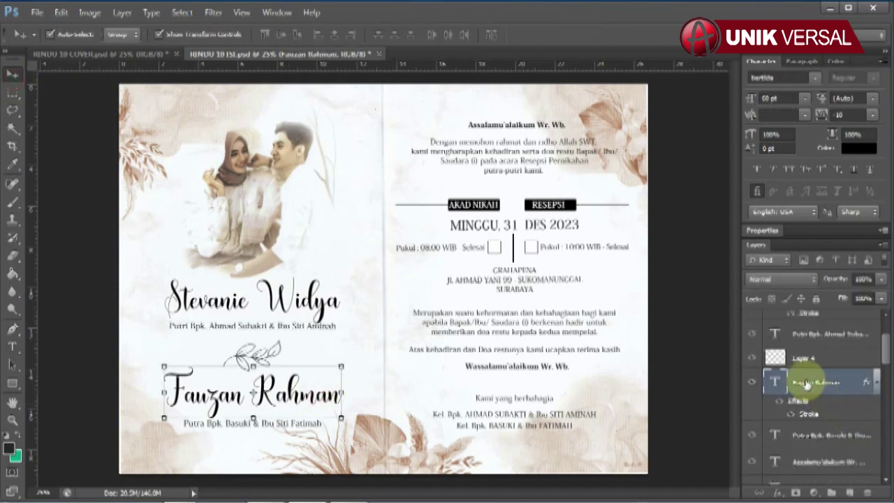
pyautogui.click(782, 362)
pyautogui.click(13, 346)
pyautogui.moveTo(167, 398); pyautogui.dragTo(443, 389)
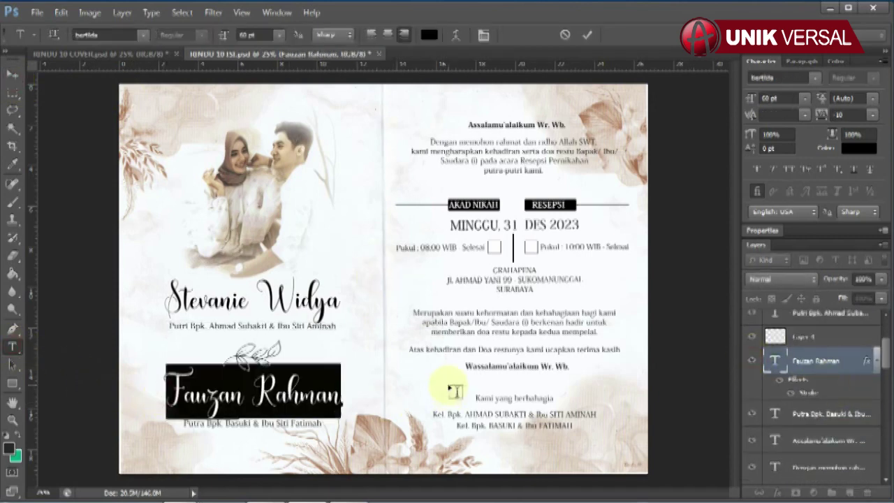
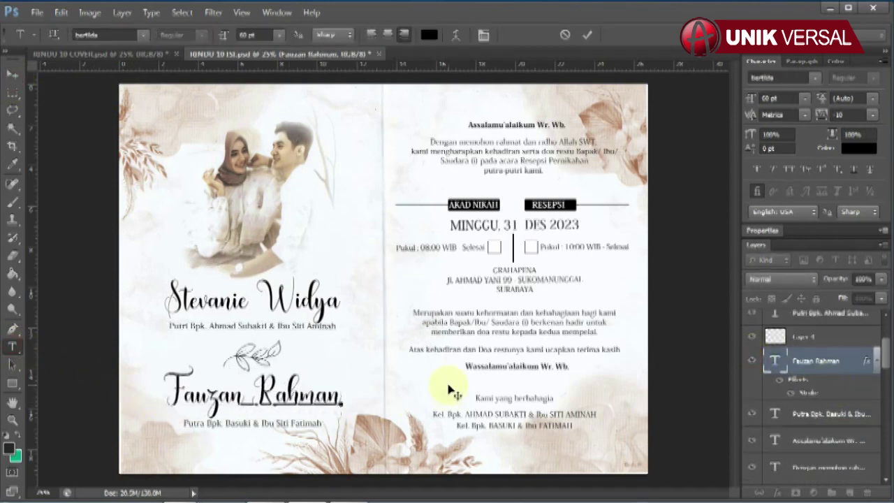
pyautogui.click(12, 74)
# Complete the groom's parents line by adding 'ti Fatimah' to the mother's name
pyautogui.click(857, 420)
pyautogui.scroll(-1, 860, 431)
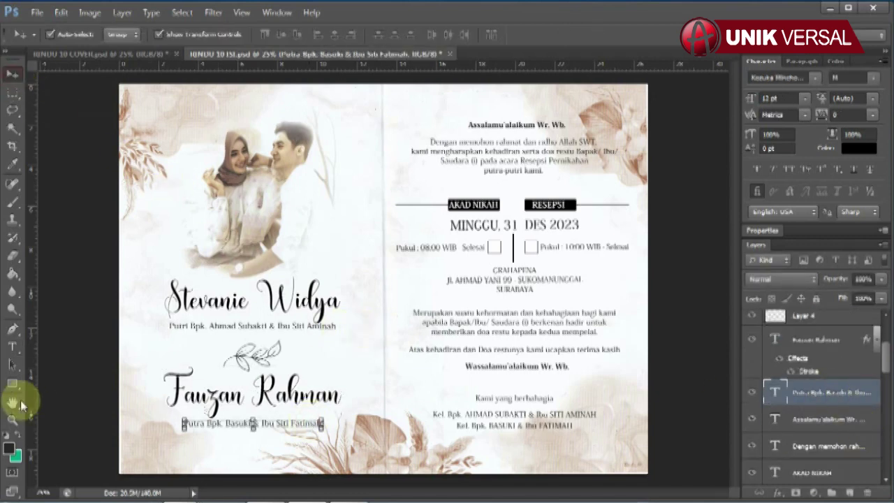
pyautogui.click(13, 347)
pyautogui.click(225, 423)
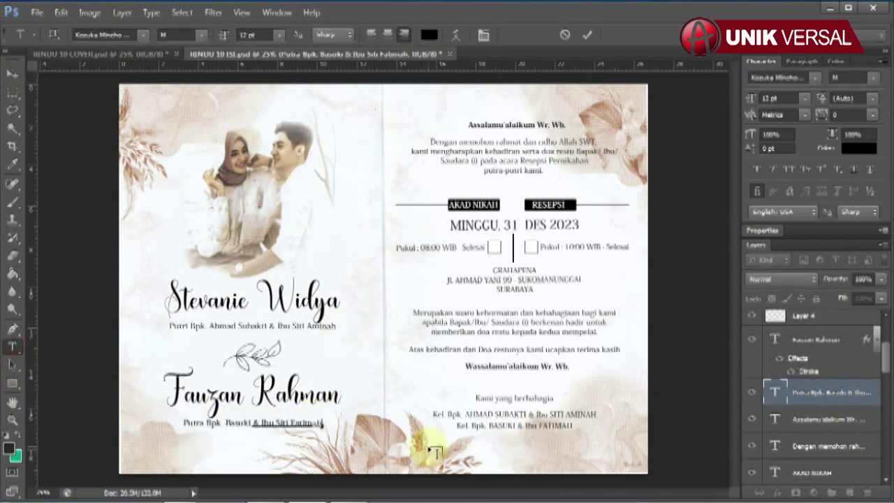
pyautogui.write('ti Fatimah')
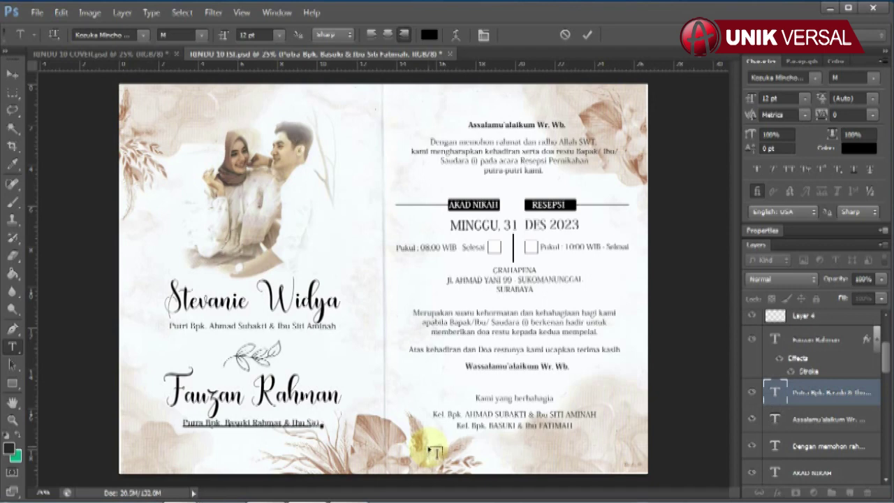
pyautogui.click(11, 75)
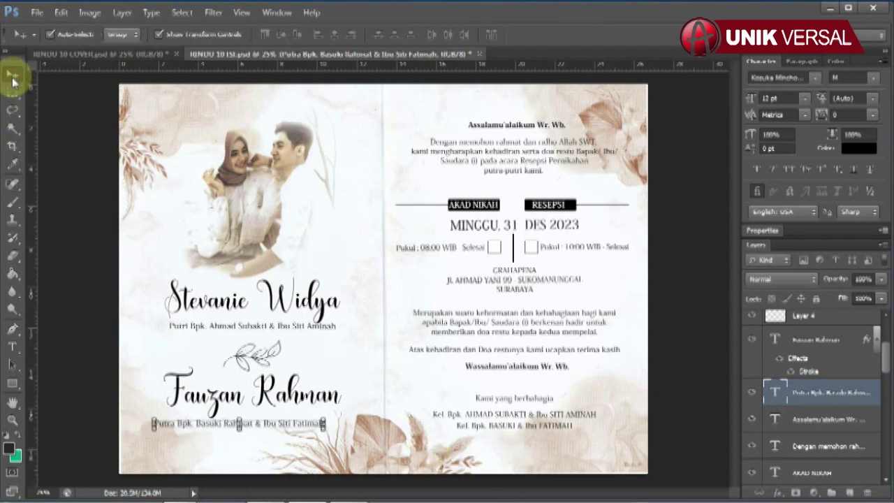
pyautogui.click(675, 252)
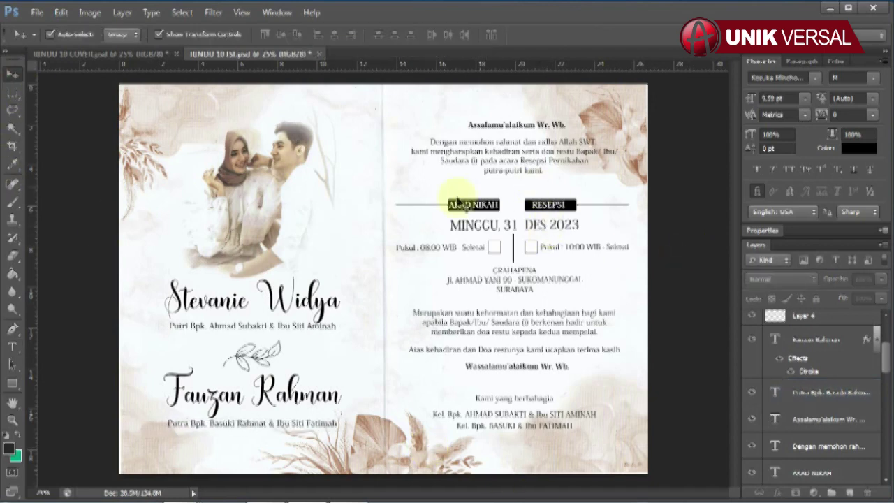
# Change the date line under the ceremony headings to 'MINGGU, 31 DESEMBER 2023'
pyautogui.click(481, 203)
pyautogui.click(548, 204)
pyautogui.click(537, 227)
pyautogui.scroll(-1, 869, 419)
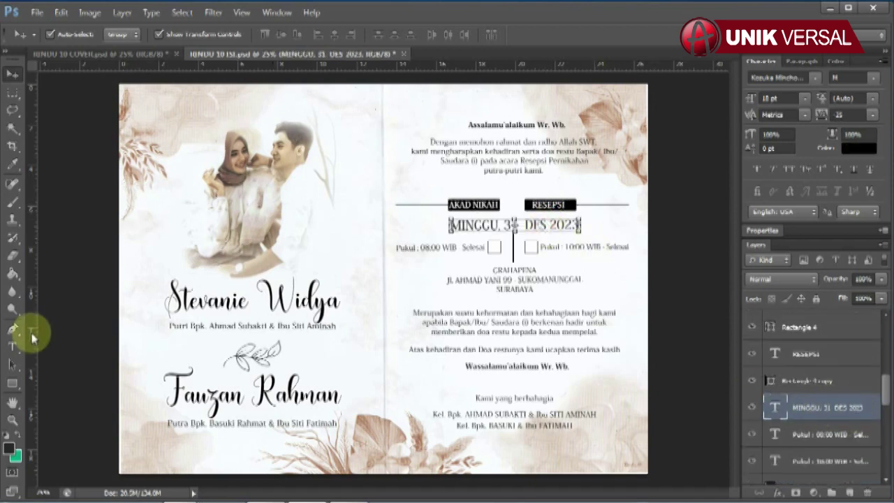
pyautogui.click(12, 345)
pyautogui.click(447, 224)
pyautogui.press('BackSpace')
pyautogui.press('BackSpace')
pyautogui.press('BackSpace')
pyautogui.press('BackSpace')
pyautogui.press('BackSpace')
pyautogui.press('BackSpace')
pyautogui.press('BackSpace')
pyautogui.press('BackSpace')
pyautogui.press('BackSpace')
pyautogui.press('BackSpace')
pyautogui.press('BackSpace')
pyautogui.press('BackSpace')
pyautogui.press('BackSpace')
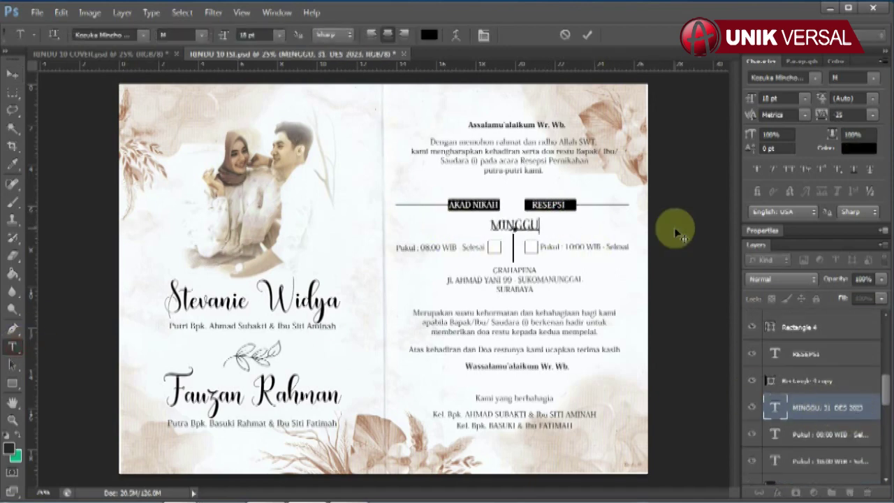
pyautogui.write(', 31 DESEMBER 2023')
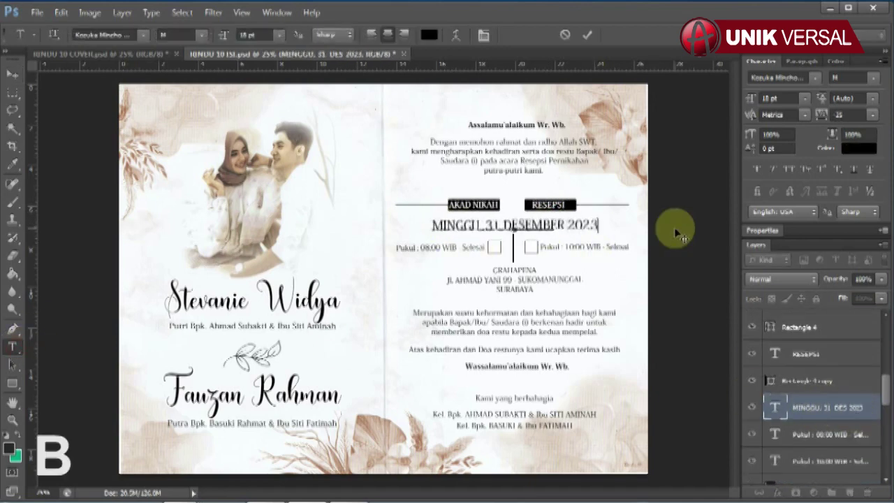
pyautogui.click(15, 85)
# Change the Akad Nikah time to 07:00 WIB and the Resepsi time to 09:00 WIB
pyautogui.click(460, 247)
pyautogui.scroll(-2, 828, 395)
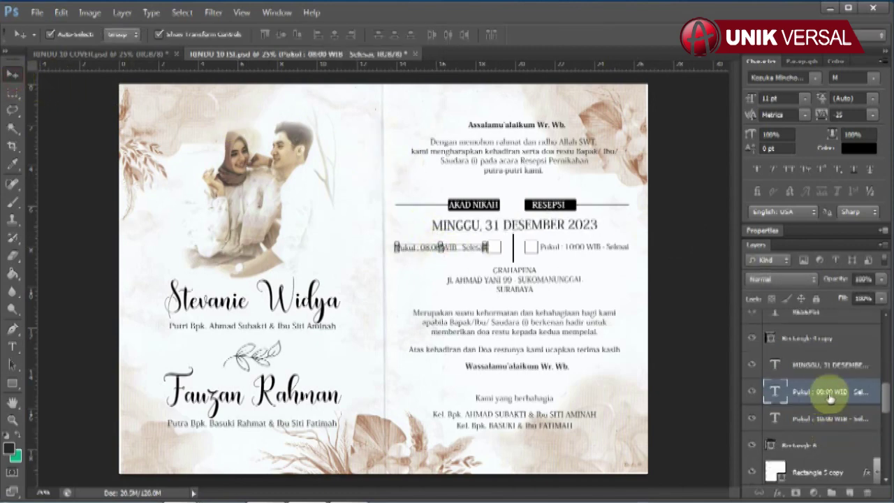
pyautogui.press('t')
pyautogui.click(422, 247)
pyautogui.hotkey('shift', 'End')
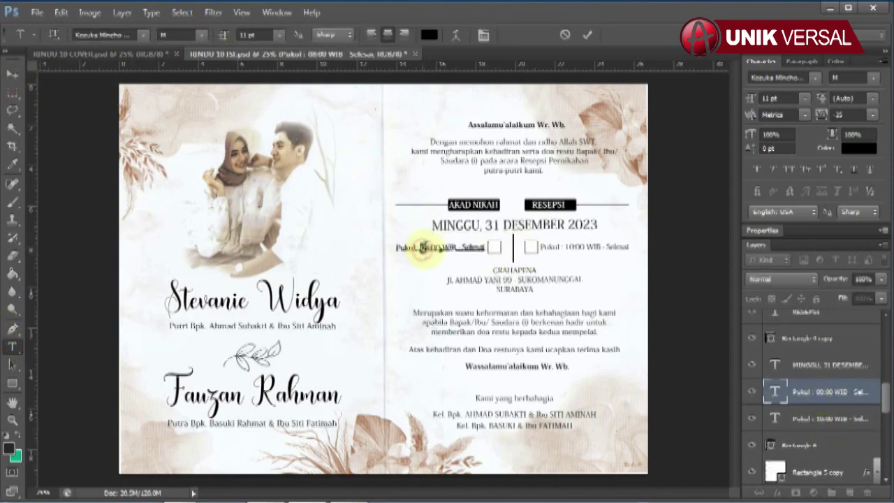
pyautogui.write('7')
pyautogui.click(13, 73)
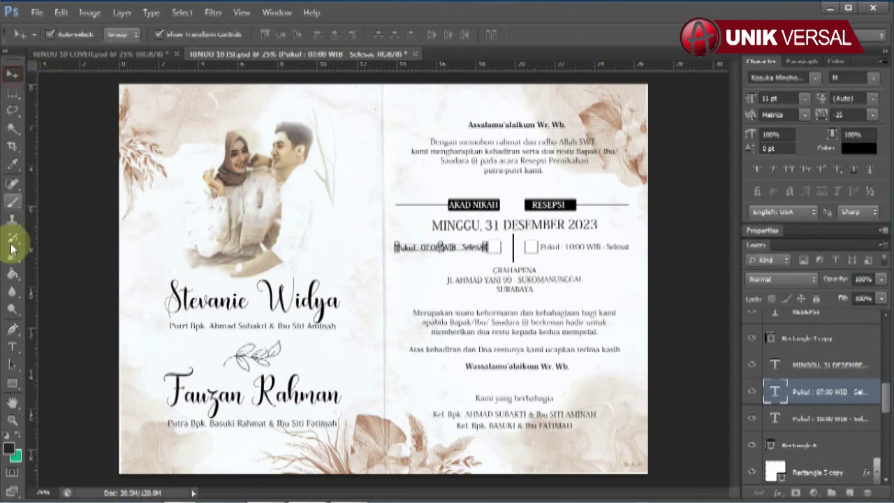
pyautogui.click(13, 346)
pyautogui.doubleClick(572, 248)
pyautogui.click(568, 248)
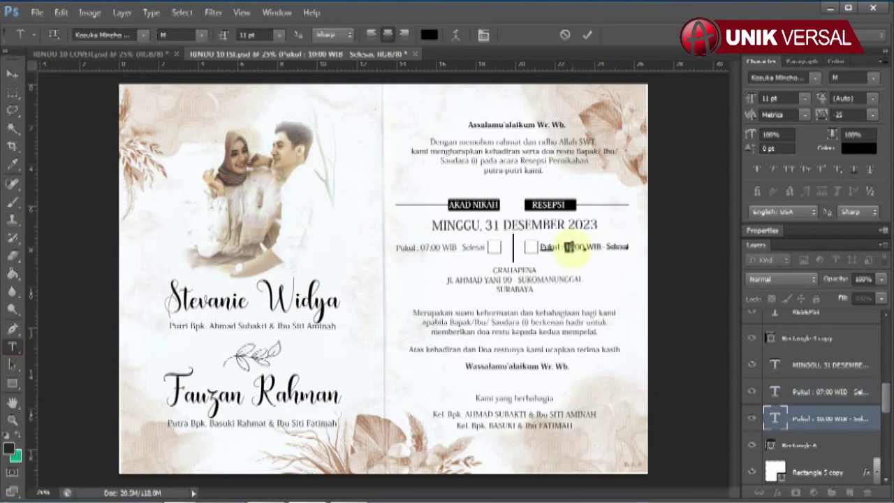
pyautogui.write('9')
pyautogui.click(12, 73)
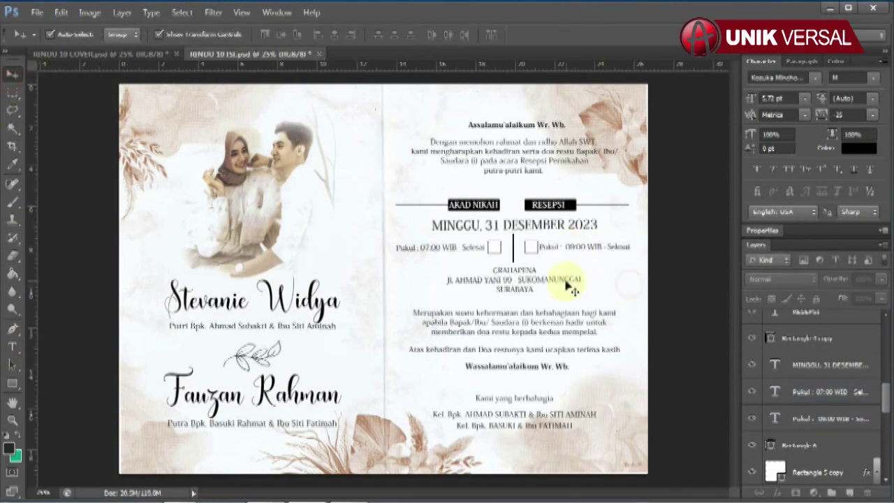
# Select the venue name GRAHAPENA in the address block for editing
pyautogui.click(568, 282)
pyautogui.click(13, 346)
pyautogui.moveTo(492, 269); pyautogui.dragTo(562, 271)
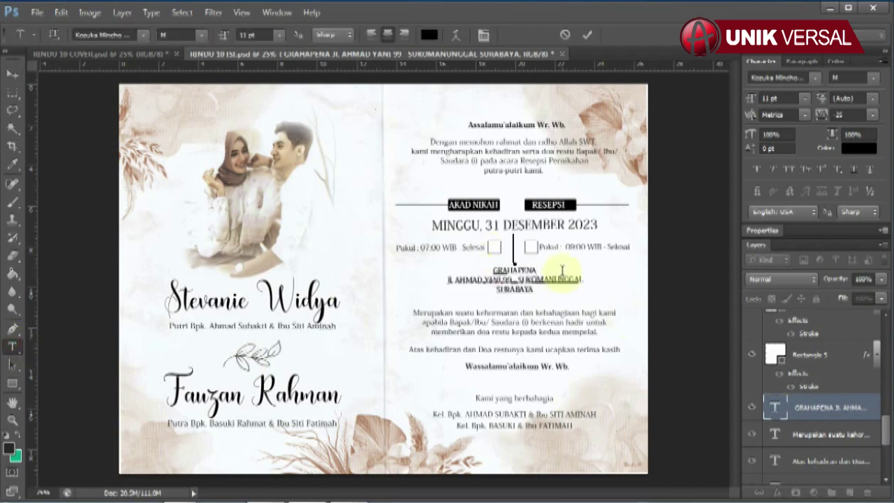
# Commit the address edit and select the names in the first Kel. Bpk. family line
pyautogui.click(14, 73)
pyautogui.click(545, 412)
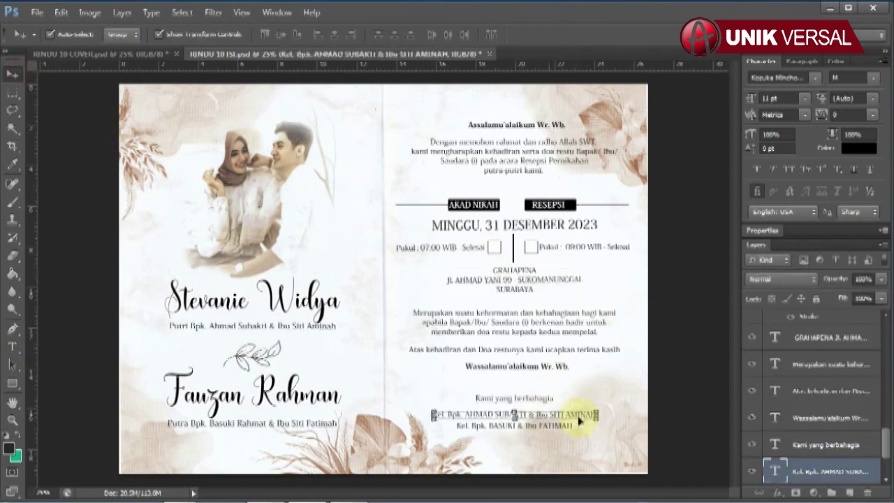
pyautogui.scroll(-3, 777, 409)
pyautogui.click(13, 346)
pyautogui.moveTo(466, 414); pyautogui.dragTo(681, 417)
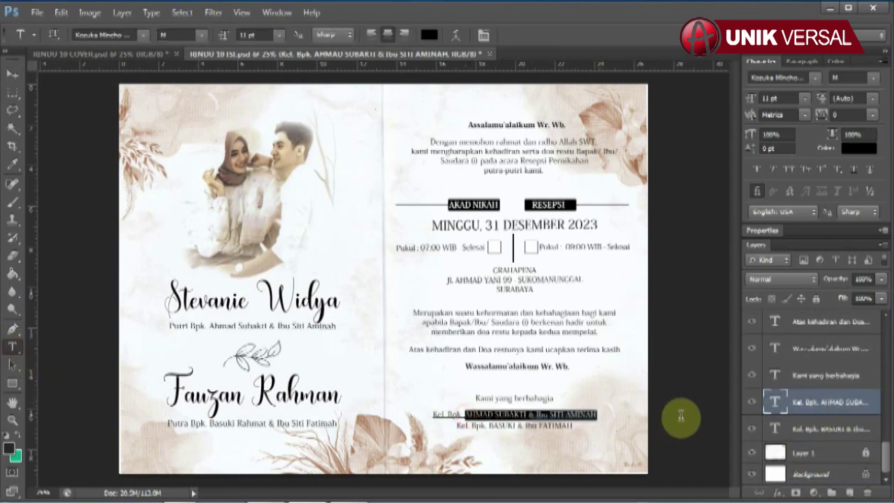
pyautogui.click(13, 73)
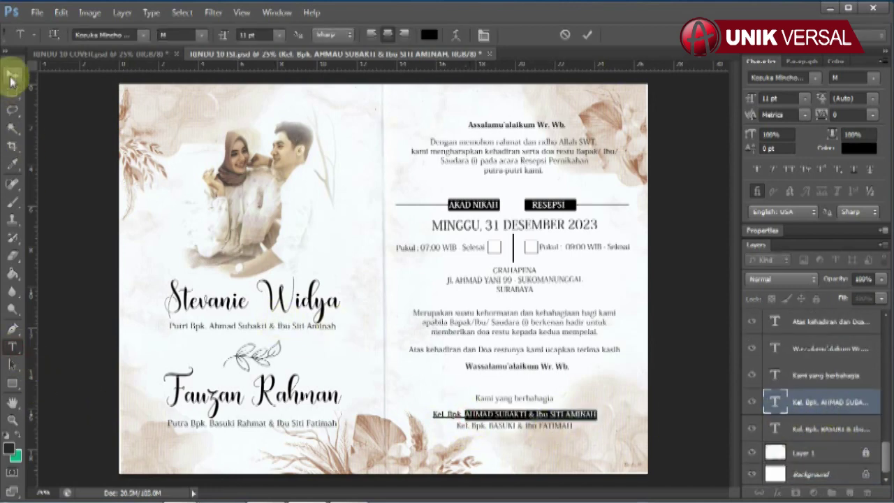
pyautogui.click(514, 424)
pyautogui.click(13, 346)
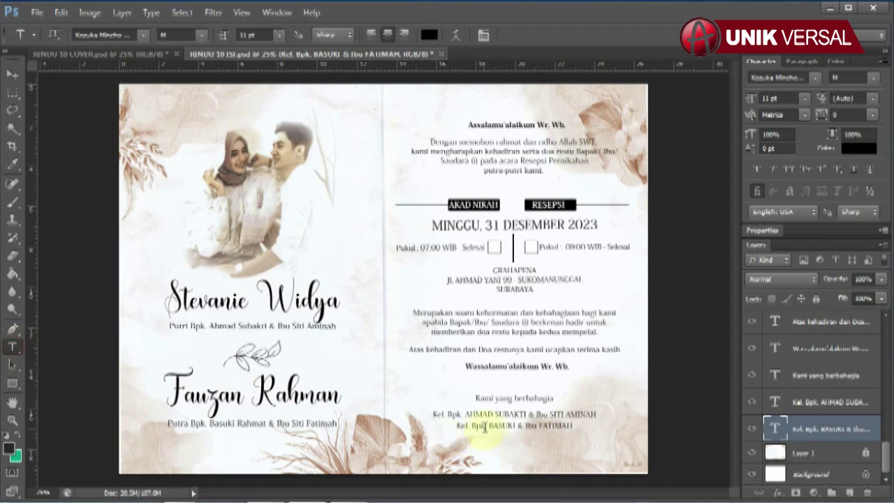
pyautogui.moveTo(472, 426); pyautogui.dragTo(664, 427)
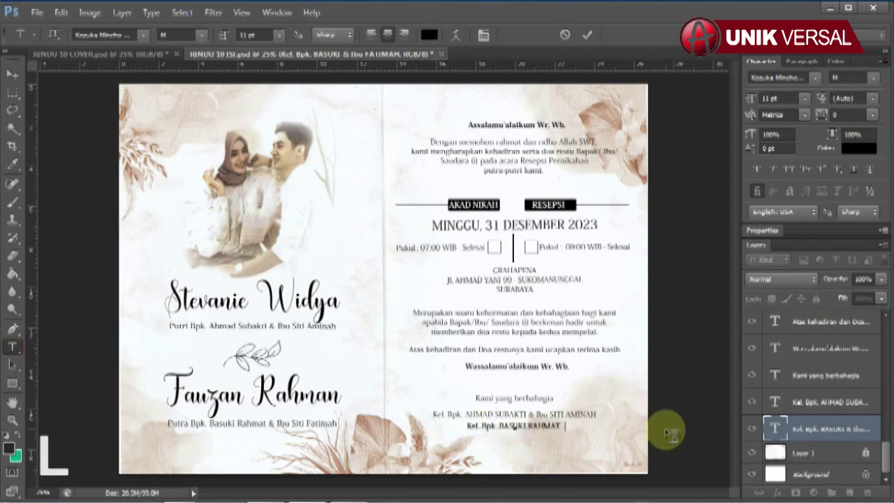
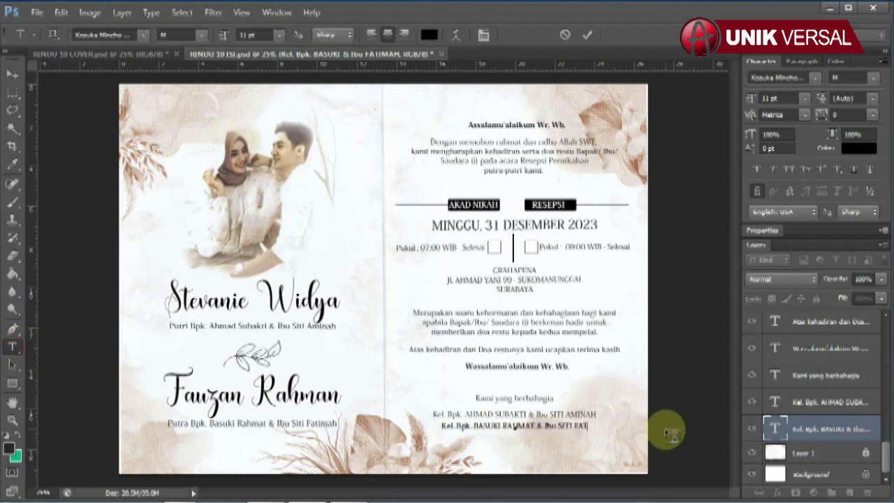
pyautogui.click(13, 73)
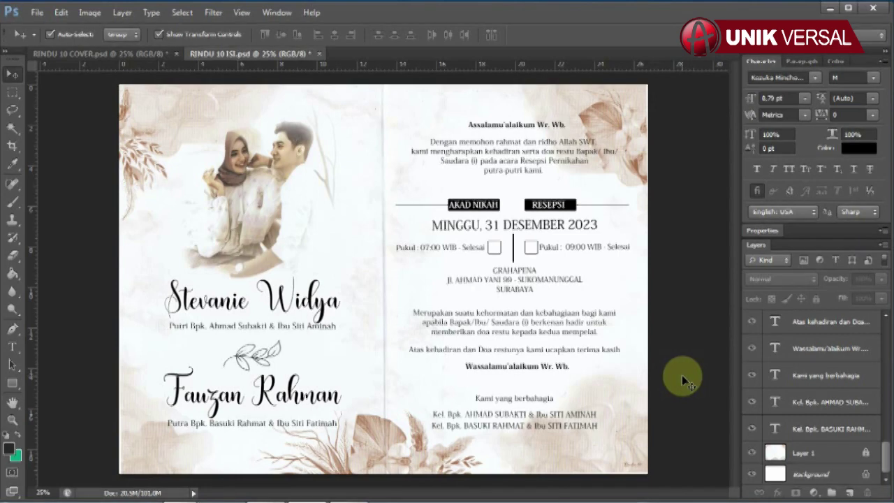
# Save RINDU 10 COVER.psd, then save RINDU 10 ISI.psd, finishing on the inside pages
pyautogui.click(160, 55)
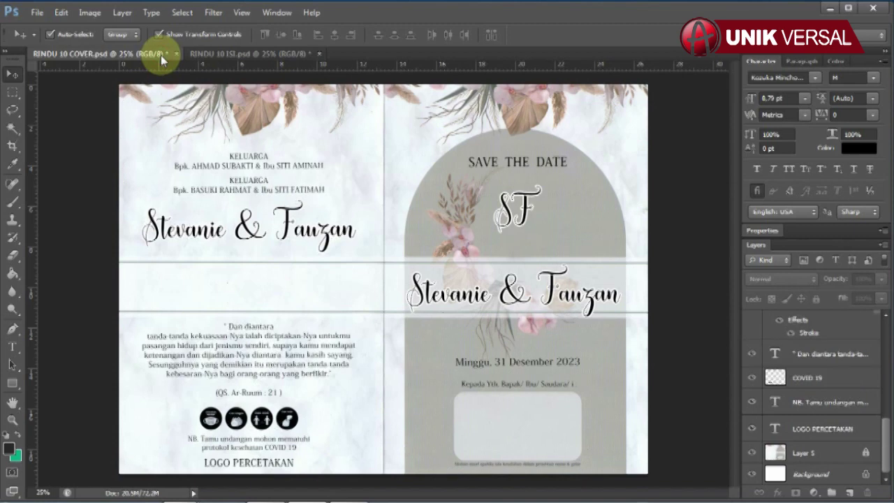
pyautogui.hotkey('ctrl', 's')
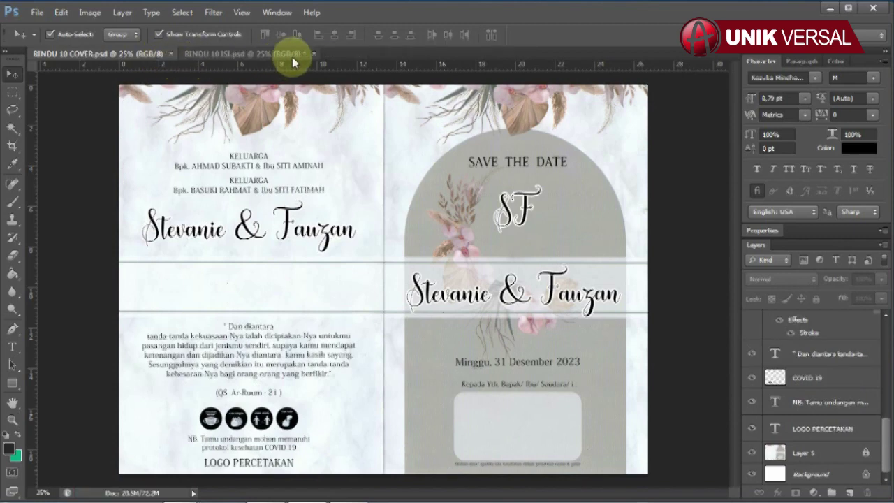
pyautogui.click(300, 56)
pyautogui.hotkey('ctrl', 's')
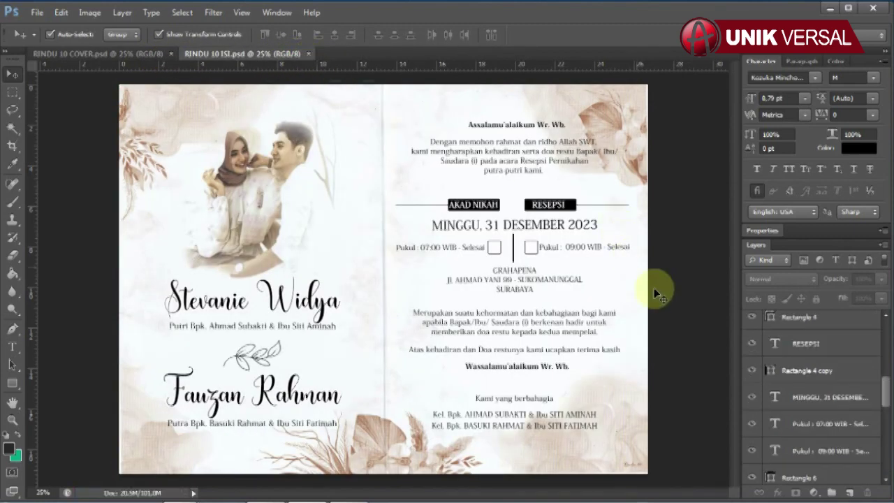